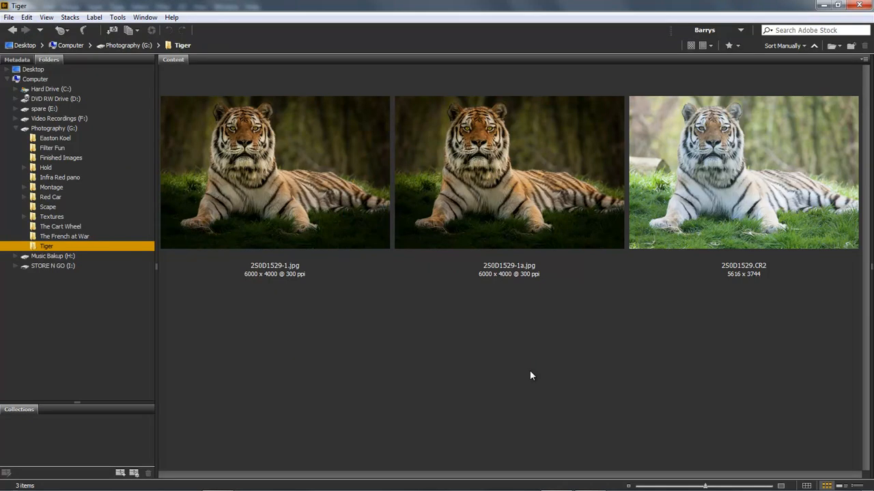
# Open 2S0D1529-1.jpg from the Tiger folder in Photoshop
pyautogui.click(748, 192)
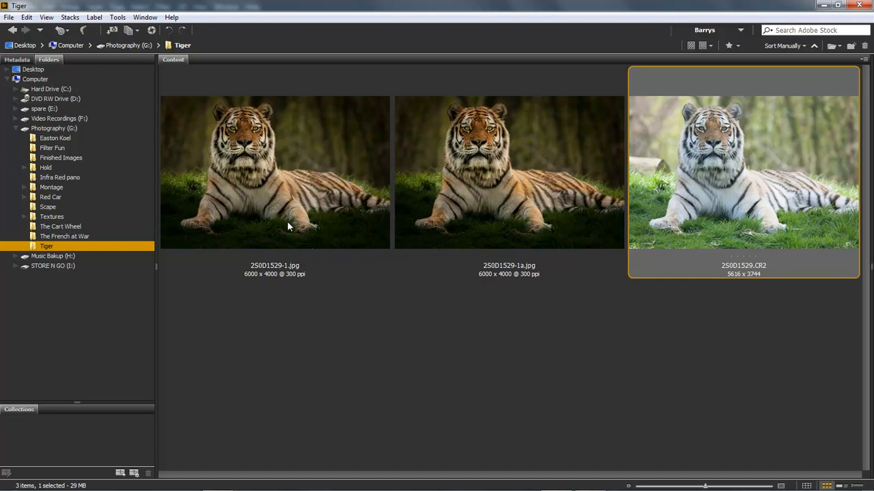
pyautogui.doubleClick(295, 196)
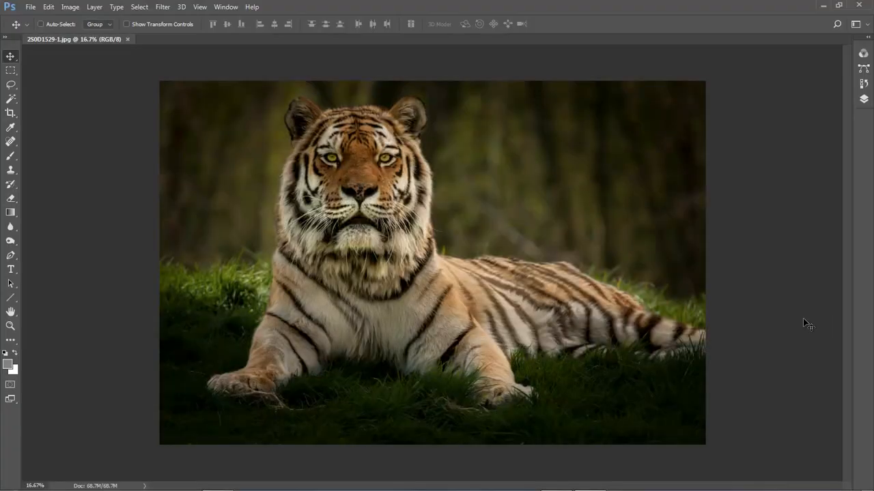
# Zoom in on the tiger's face to examine its eyes closely
pyautogui.hotkey('ctrl', '0')
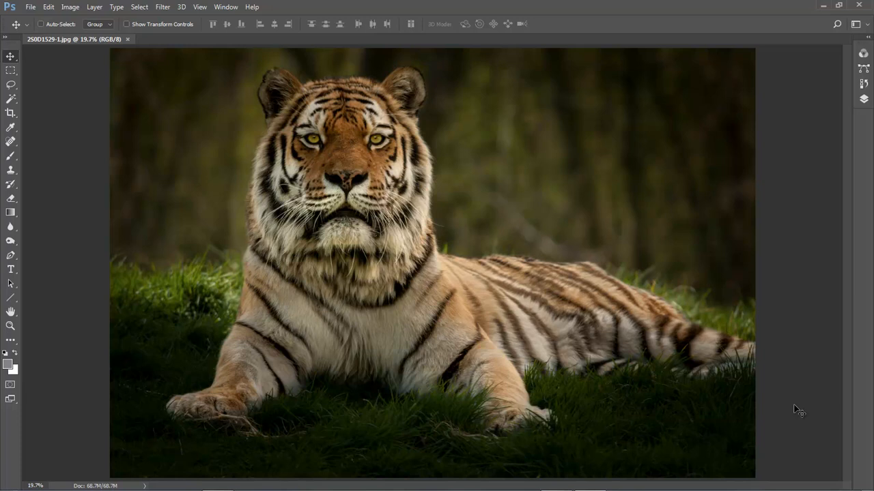
pyautogui.click(10, 326)
pyautogui.click(337, 172)
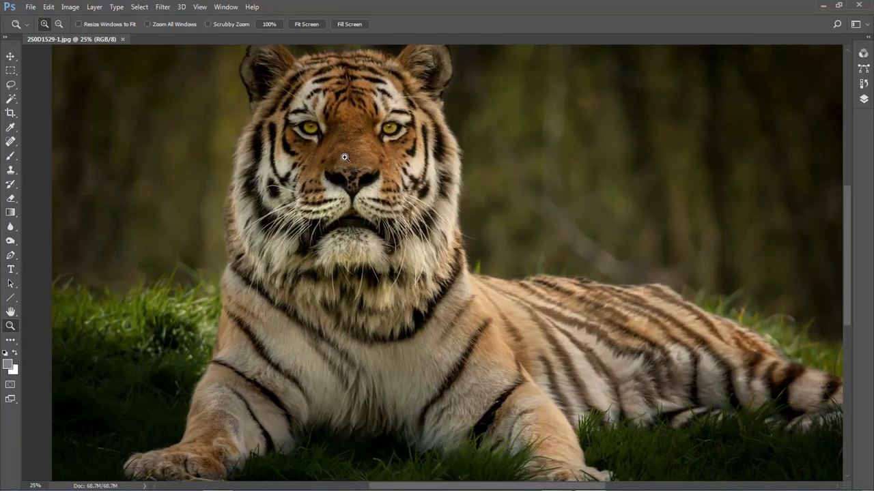
pyautogui.click(344, 155)
pyautogui.click(353, 161)
pyautogui.moveTo(382, 174); pyautogui.dragTo(407, 255)
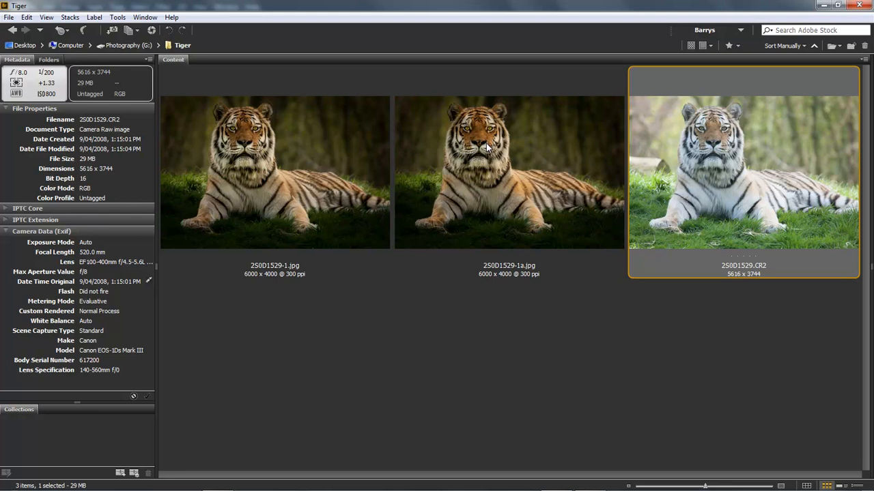
pyautogui.click(268, 179)
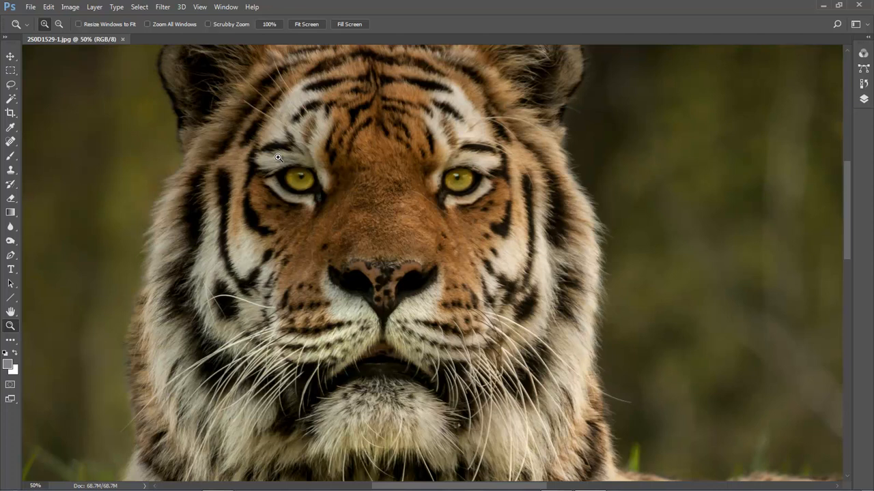
pyautogui.moveTo(263, 132); pyautogui.dragTo(495, 230)
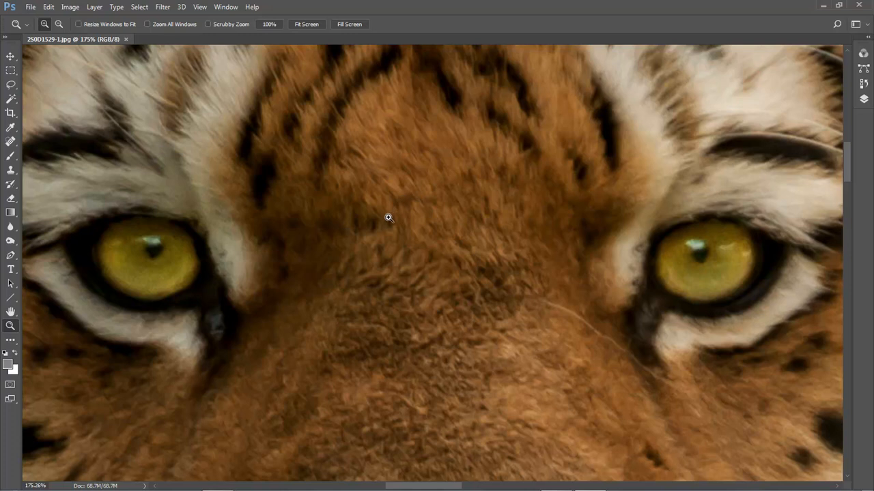
# Draw a freehand Lasso selection around the iris of the tiger's left eye
pyautogui.click(16, 87)
pyautogui.click(17, 89)
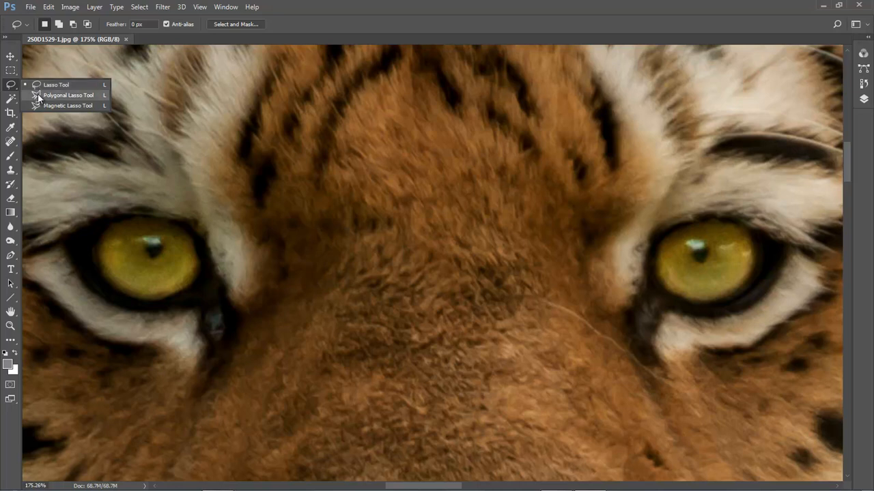
pyautogui.click(38, 96)
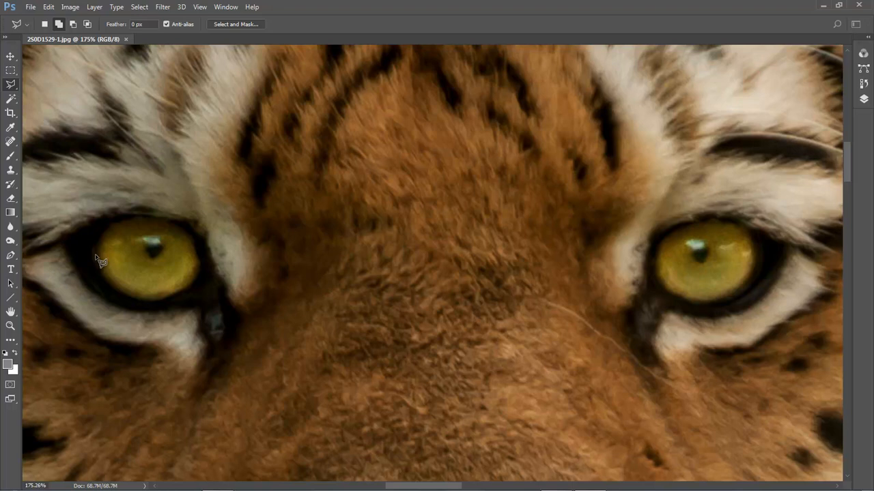
pyautogui.rightClick(10, 84)
pyautogui.click(51, 84)
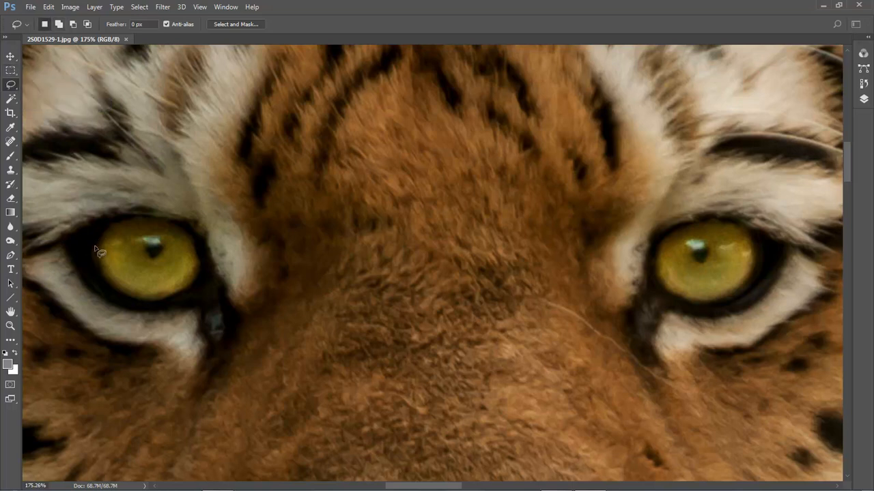
pyautogui.moveTo(95, 245)
pyautogui.mouseDown()
pyautogui.moveTo(139, 217)
pyautogui.moveTo(187, 238)
pyautogui.moveTo(198, 258)
pyautogui.moveTo(194, 286)
pyautogui.moveTo(156, 301)
pyautogui.mouseUp()
pyautogui.moveTo(100, 254); pyautogui.dragTo(101, 253)
# Feather the iris selection by 1 px in Select and Mask and apply it
pyautogui.click(236, 24)
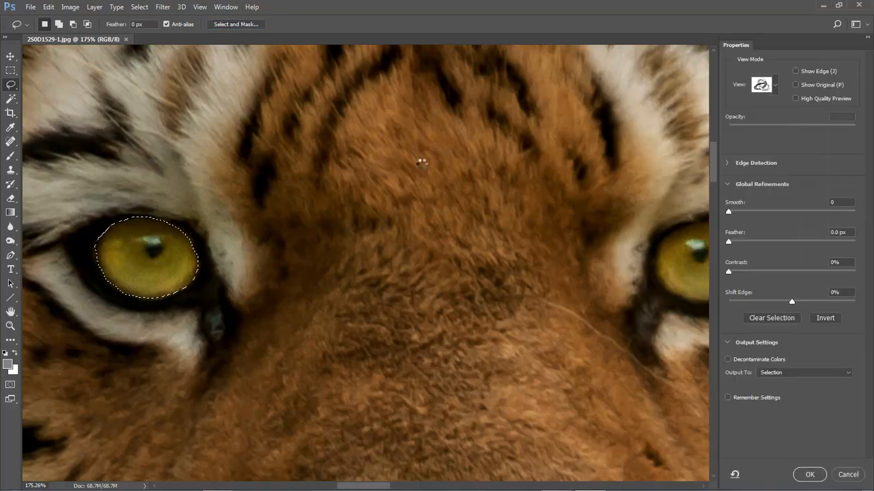
pyautogui.click(834, 232)
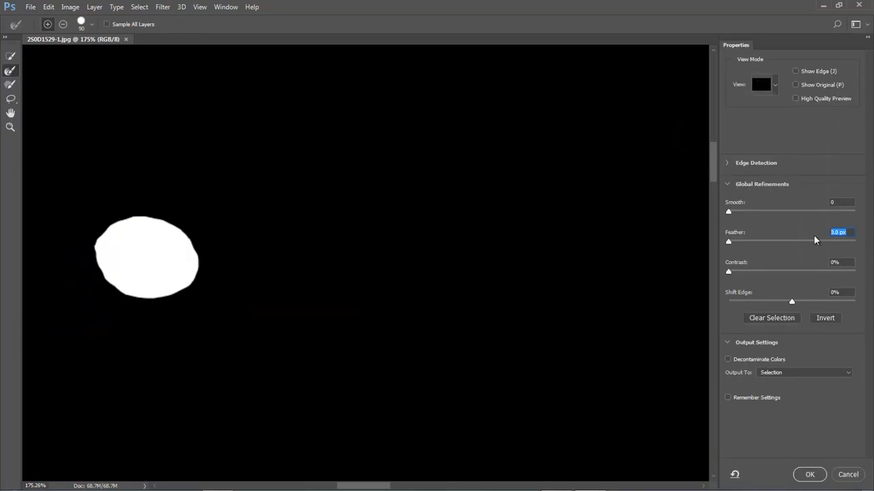
pyautogui.write('1')
pyautogui.press('Tab')
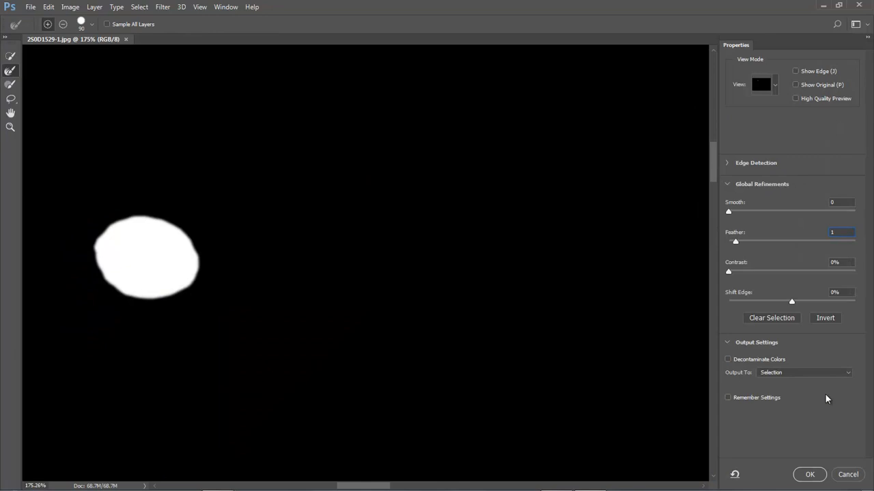
pyautogui.click(810, 476)
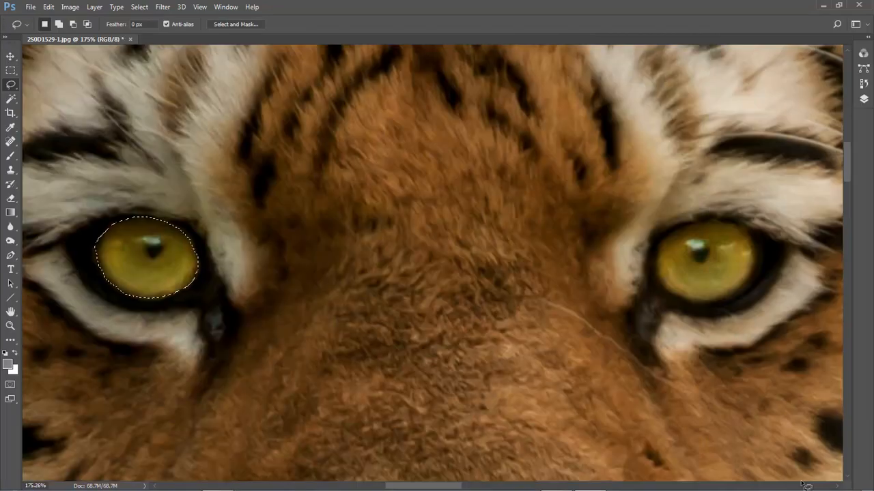
# Zoom to 400% and clone-stamp iris texture over the darker patches along the iris's lower and right edges
pyautogui.keyDown('ctrl'); pyautogui.click(133, 256); pyautogui.keyUp('ctrl')
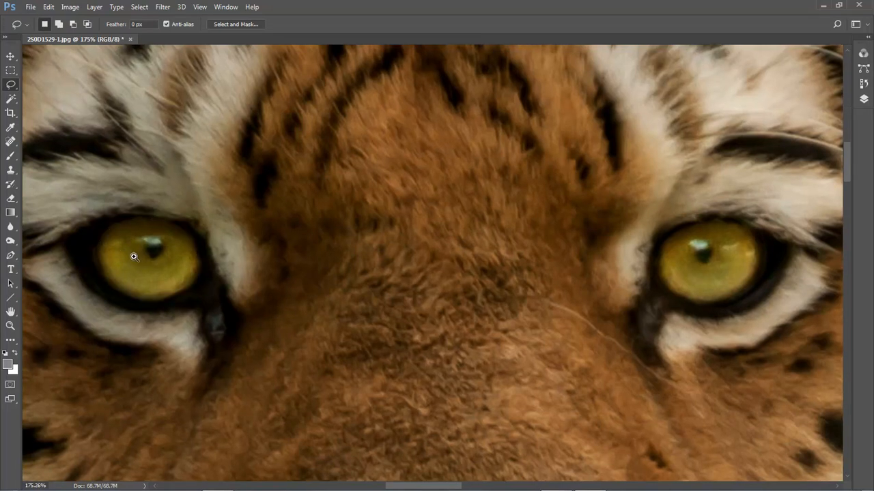
pyautogui.keyDown('ctrl'); pyautogui.click(145, 263); pyautogui.keyUp('ctrl')
pyautogui.moveTo(141, 257); pyautogui.dragTo(272, 254)
pyautogui.keyDown('ctrl'); pyautogui.click(273, 255); pyautogui.keyUp('ctrl')
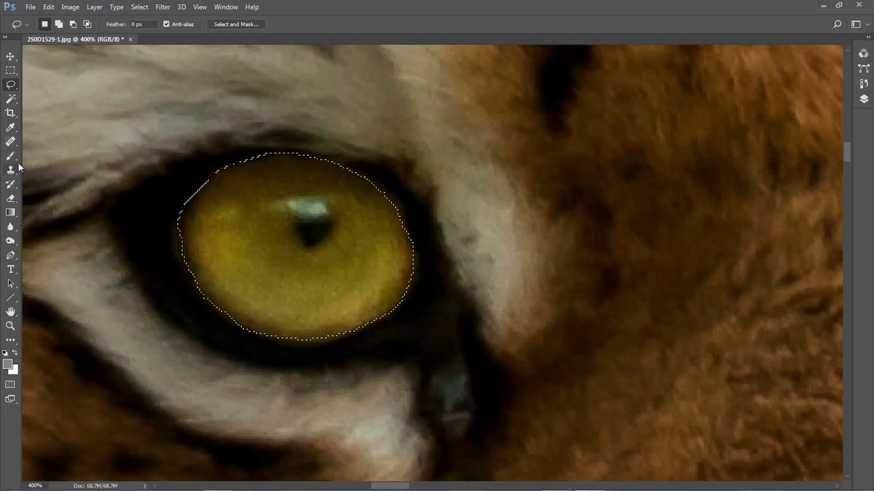
pyautogui.moveTo(11, 172); pyautogui.dragTo(41, 172)
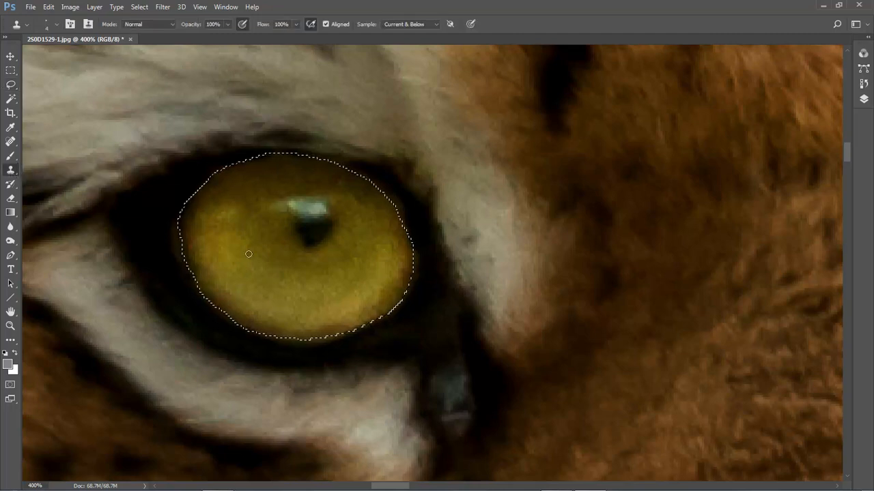
pyautogui.press(']')
pyautogui.keyDown('alt'); pyautogui.click(198, 239); pyautogui.keyUp('alt')
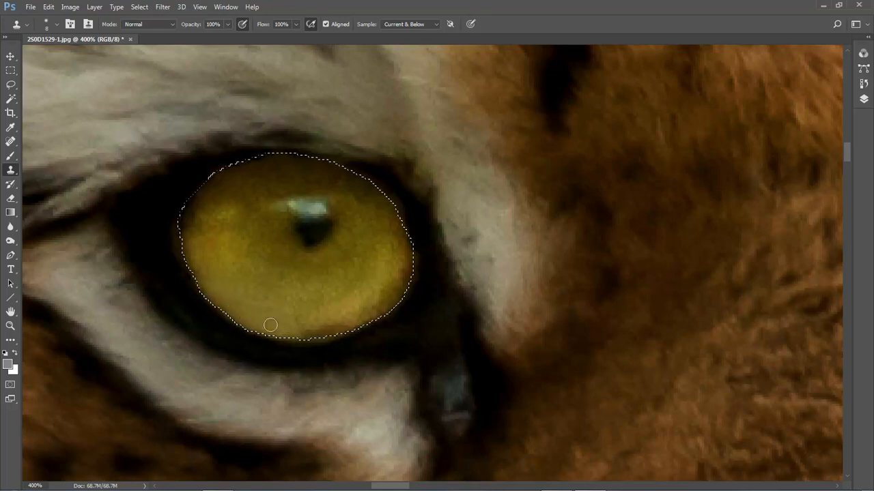
pyautogui.keyDown('alt'); pyautogui.click(302, 319); pyautogui.keyUp('alt')
pyautogui.moveTo(311, 330); pyautogui.dragTo(338, 330)
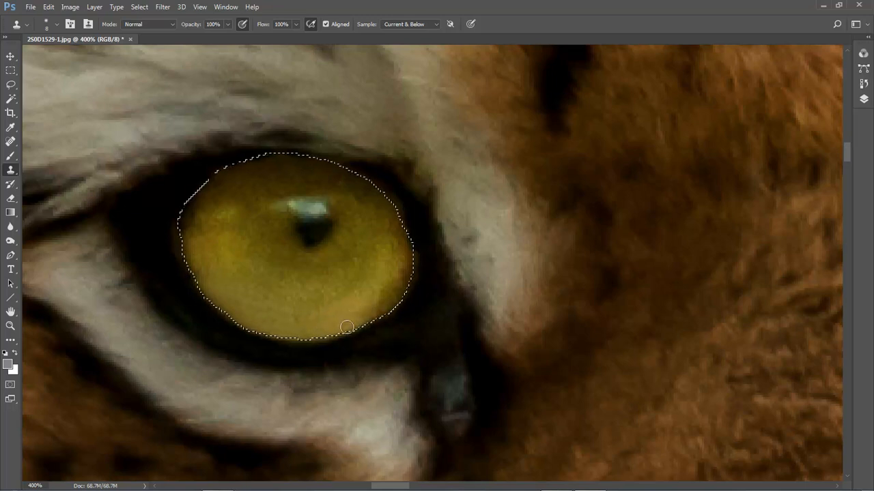
pyautogui.keyDown('alt'); pyautogui.click(375, 292); pyautogui.keyUp('alt')
pyautogui.moveTo(388, 295)
pyautogui.mouseDown()
pyautogui.moveTo(406, 258)
pyautogui.moveTo(407, 273)
pyautogui.mouseUp()
pyautogui.keyDown('alt'); pyautogui.click(384, 292); pyautogui.keyUp('alt')
pyautogui.keyDown('alt'); pyautogui.click(387, 246); pyautogui.keyUp('alt')
pyautogui.moveTo(400, 239); pyautogui.dragTo(408, 246)
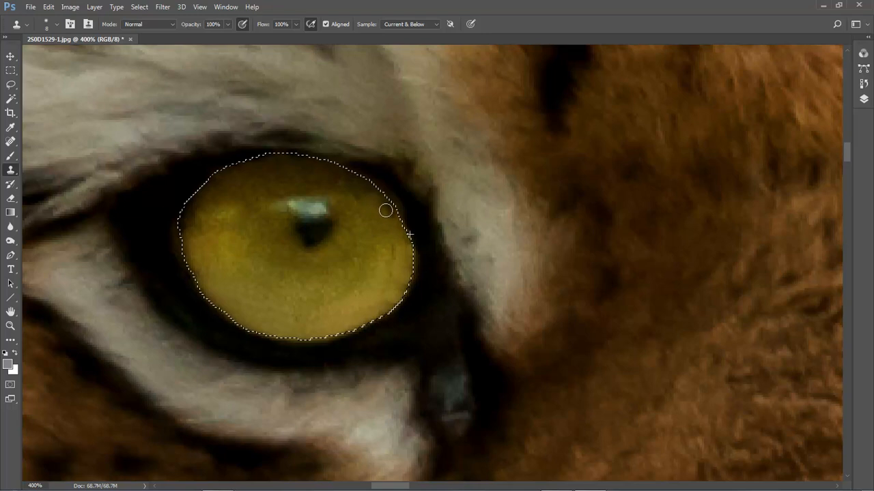
pyautogui.moveTo(391, 202); pyautogui.dragTo(387, 208)
pyautogui.keyDown('alt'); pyautogui.click(373, 264); pyautogui.keyUp('alt')
pyautogui.moveTo(390, 252); pyautogui.dragTo(389, 245)
pyautogui.keyDown('alt'); pyautogui.click(396, 256); pyautogui.keyUp('alt')
pyautogui.moveTo(395, 278); pyautogui.dragTo(377, 316)
pyautogui.keyDown('alt'); pyautogui.click(391, 279); pyautogui.keyUp('alt')
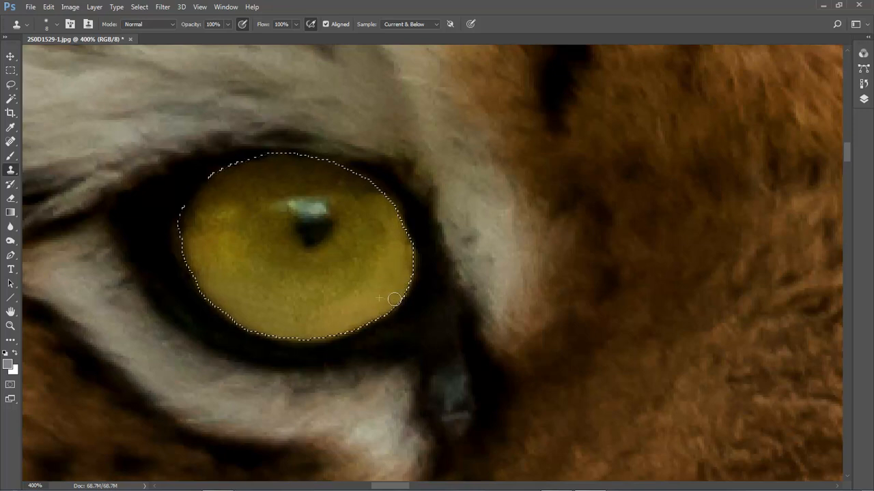
pyautogui.moveTo(404, 268); pyautogui.dragTo(407, 256)
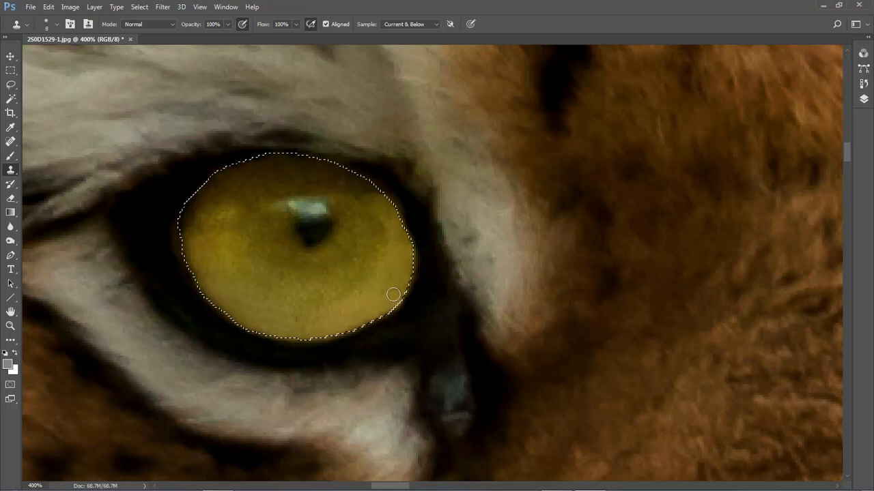
# Clone-stamp iris texture over the dark patches along the iris's upper-left edge
pyautogui.keyDown('alt'); pyautogui.click(200, 217); pyautogui.keyUp('alt')
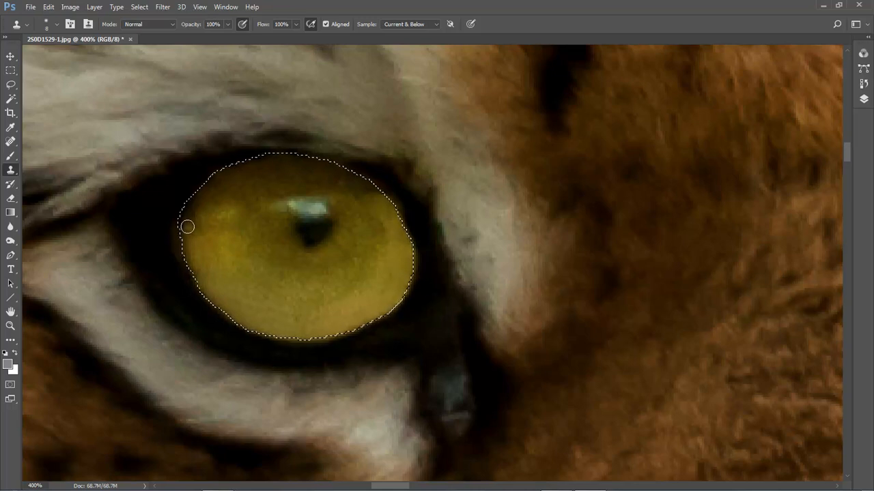
pyautogui.moveTo(188, 226)
pyautogui.mouseDown()
pyautogui.moveTo(205, 184)
pyautogui.moveTo(238, 169)
pyautogui.mouseUp()
pyautogui.keyDown('alt'); pyautogui.click(190, 221); pyautogui.keyUp('alt')
pyautogui.keyDown('alt'); pyautogui.click(209, 201); pyautogui.keyUp('alt')
pyautogui.keyDown('alt'); pyautogui.click(214, 194); pyautogui.keyUp('alt')
pyautogui.keyDown('alt'); pyautogui.click(237, 176); pyautogui.keyUp('alt')
pyautogui.moveTo(239, 164)
pyautogui.mouseDown()
pyautogui.moveTo(308, 158)
pyautogui.moveTo(274, 156)
pyautogui.mouseUp()
pyautogui.keyDown('alt'); pyautogui.click(256, 170); pyautogui.keyUp('alt')
pyautogui.keyDown('alt'); pyautogui.click(273, 169); pyautogui.keyUp('alt')
pyautogui.keyDown('alt'); pyautogui.click(321, 171); pyautogui.keyUp('alt')
pyautogui.moveTo(329, 166); pyautogui.dragTo(354, 180)
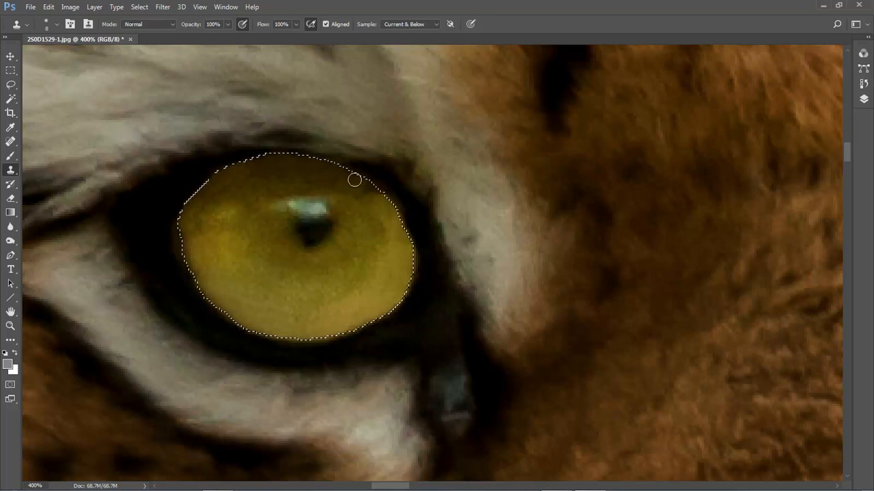
pyautogui.keyDown('alt'); pyautogui.click(221, 197); pyautogui.keyUp('alt')
pyautogui.moveTo(196, 205); pyautogui.dragTo(193, 222)
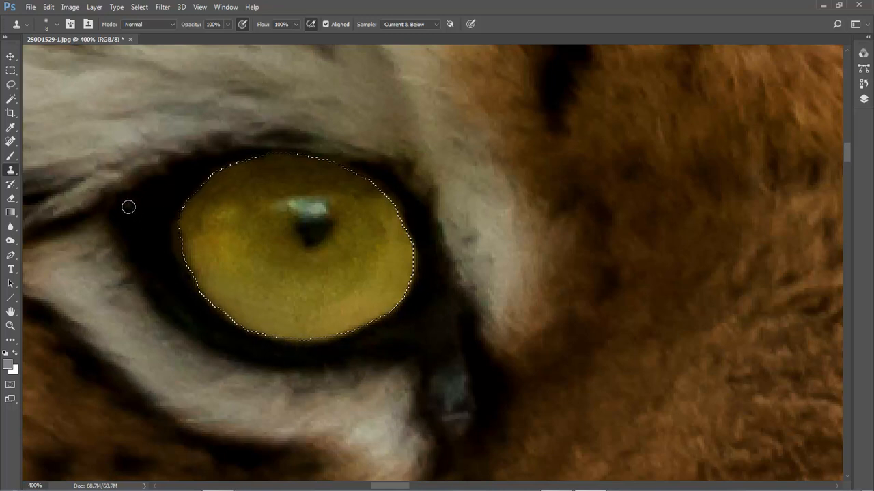
# Invert the iris selection and set up a small black Brush at 10% flow
pyautogui.click(139, 7)
pyautogui.click(146, 50)
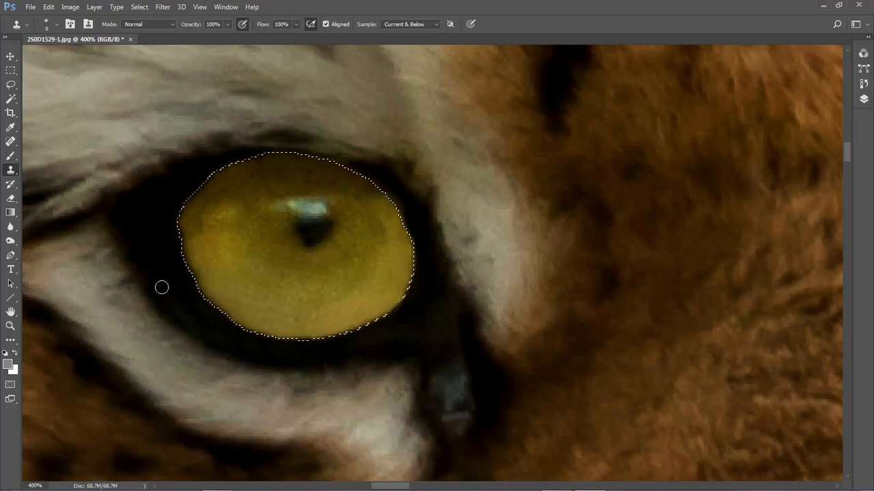
pyautogui.click(6, 352)
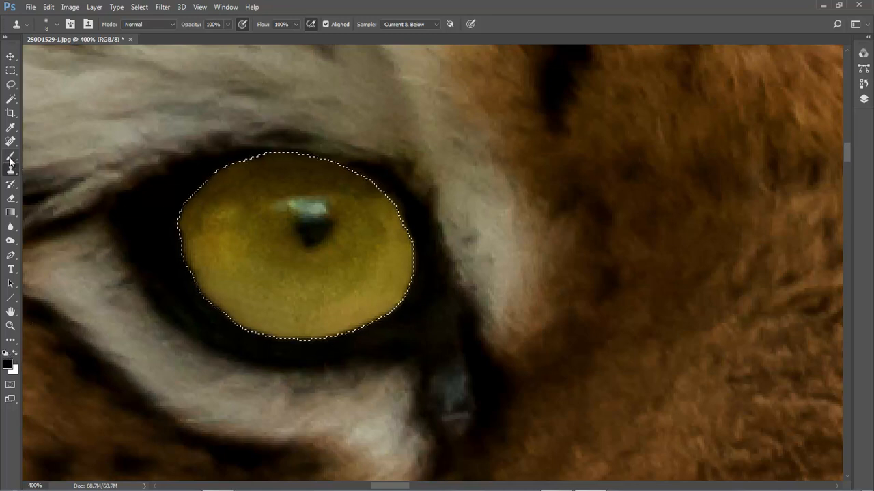
pyautogui.click(10, 156)
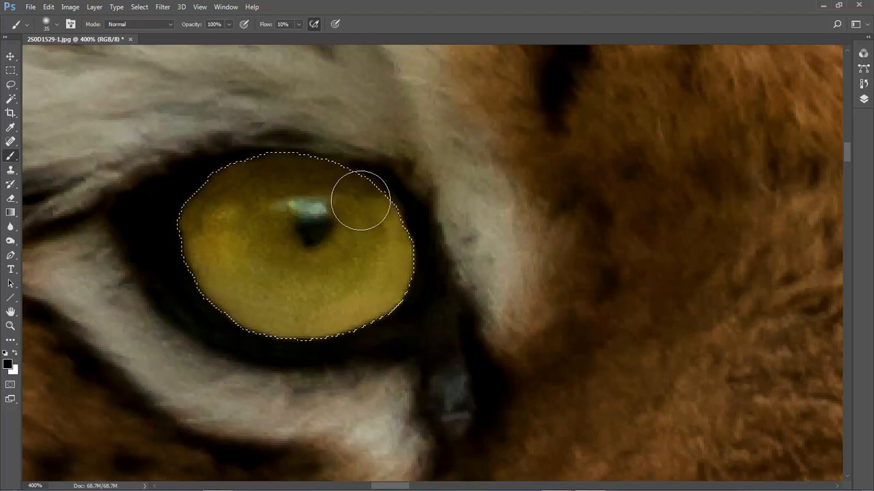
pyautogui.press('[')
pyautogui.press('[')
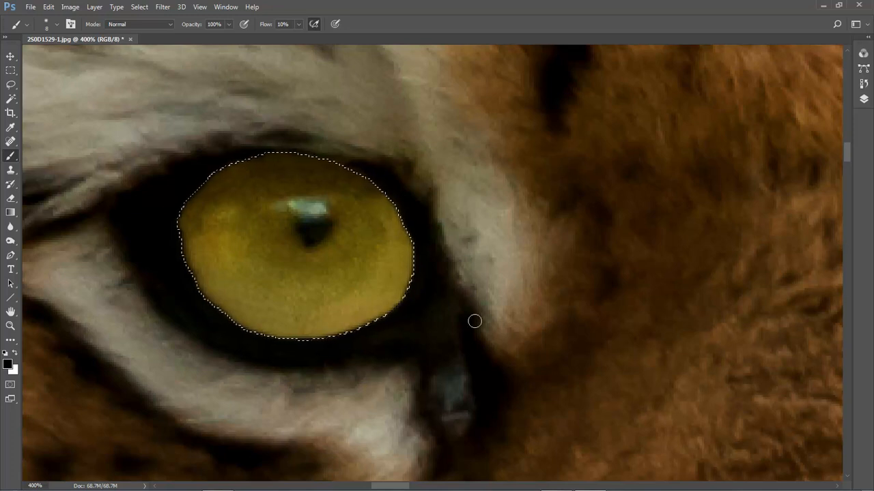
# Deselect and clone-stamp over the dark rim at the left corner of the iris
pyautogui.hotkey('ctrl', 'd')
pyautogui.click(11, 170)
pyautogui.click(41, 172)
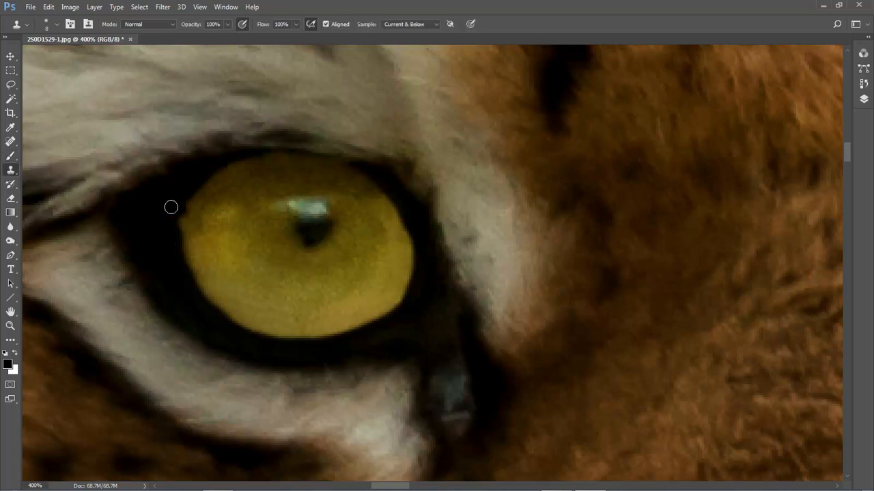
pyautogui.keyDown('alt'); pyautogui.click(157, 215); pyautogui.keyUp('alt')
pyautogui.moveTo(180, 200); pyautogui.dragTo(172, 236)
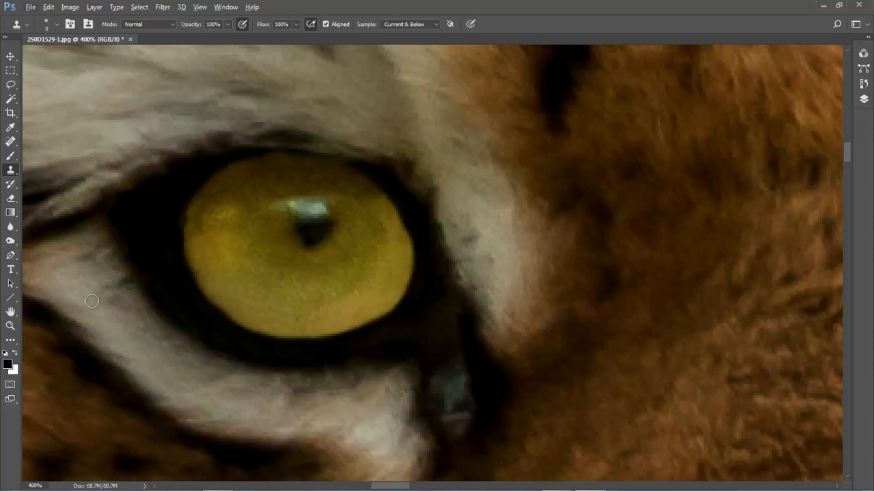
# Lasso-select the pupil's dark centre and feather the selection by 1 px in Select and Mask
pyautogui.click(11, 85)
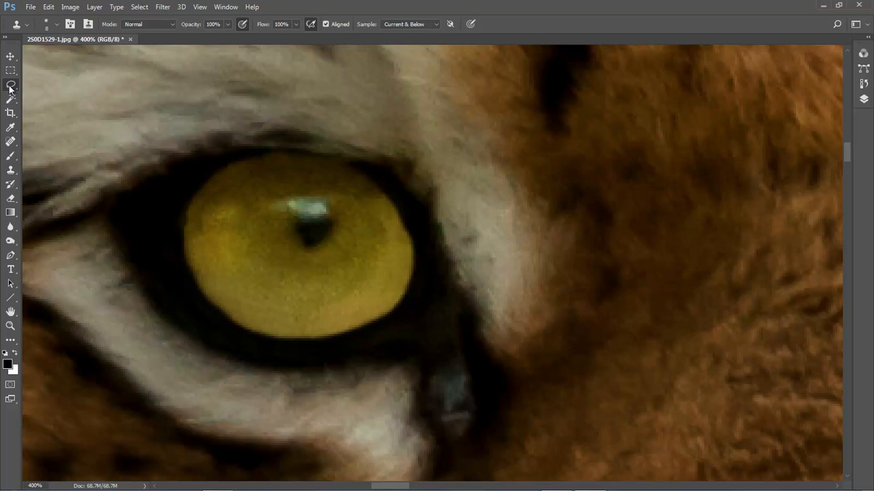
pyautogui.click(39, 87)
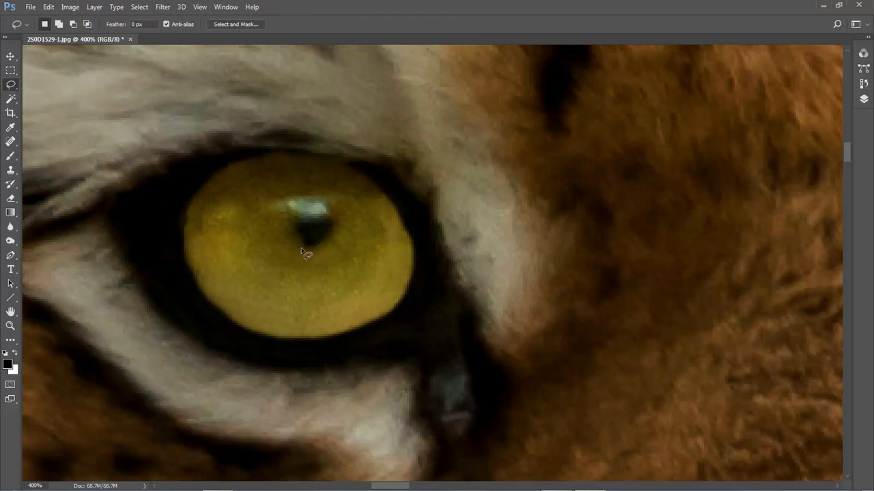
pyautogui.moveTo(306, 247)
pyautogui.mouseDown()
pyautogui.moveTo(296, 219)
pyautogui.moveTo(331, 217)
pyautogui.moveTo(334, 225)
pyautogui.moveTo(307, 251)
pyautogui.moveTo(313, 218)
pyautogui.mouseUp()
pyautogui.click(239, 25)
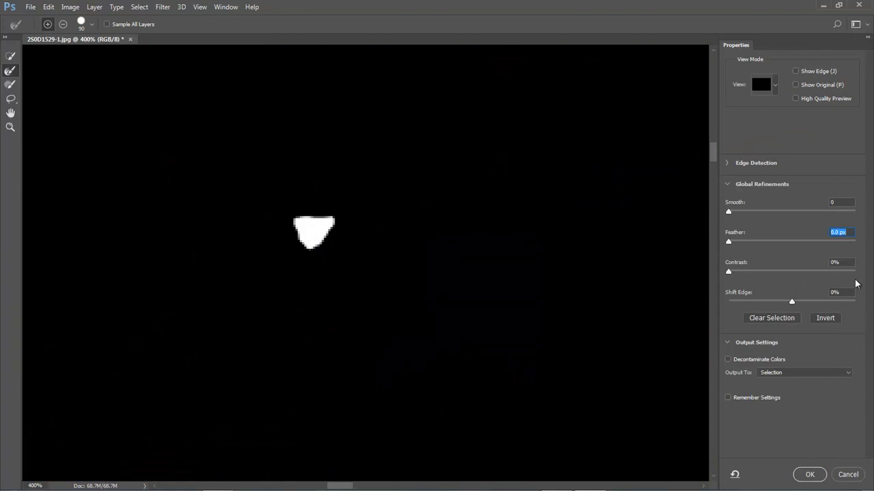
pyautogui.write('1')
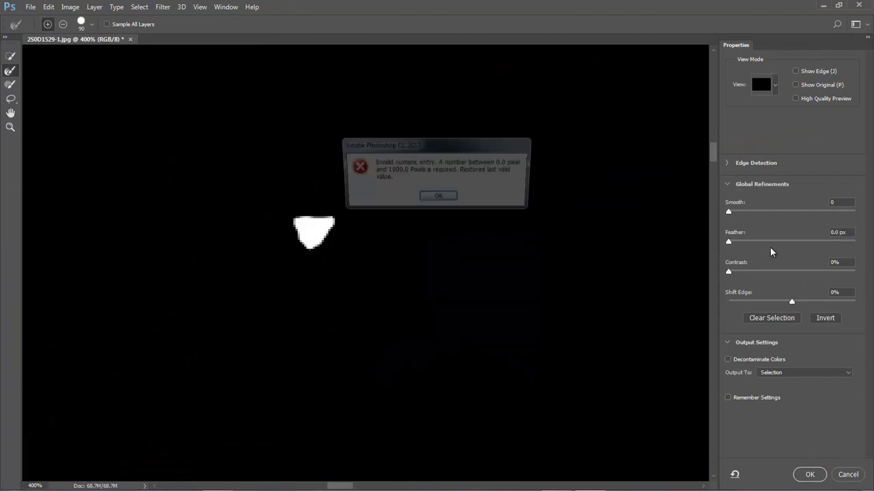
pyautogui.click(450, 199)
pyautogui.click(845, 235)
pyautogui.click(804, 242)
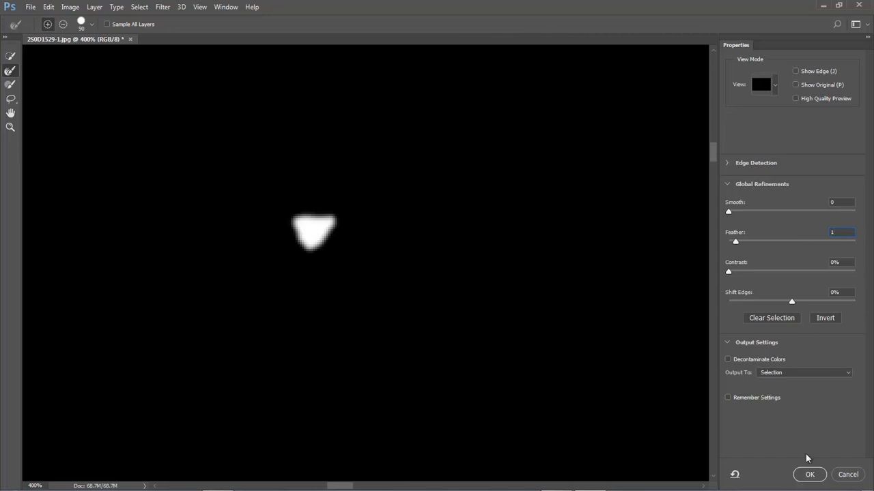
pyautogui.click(810, 474)
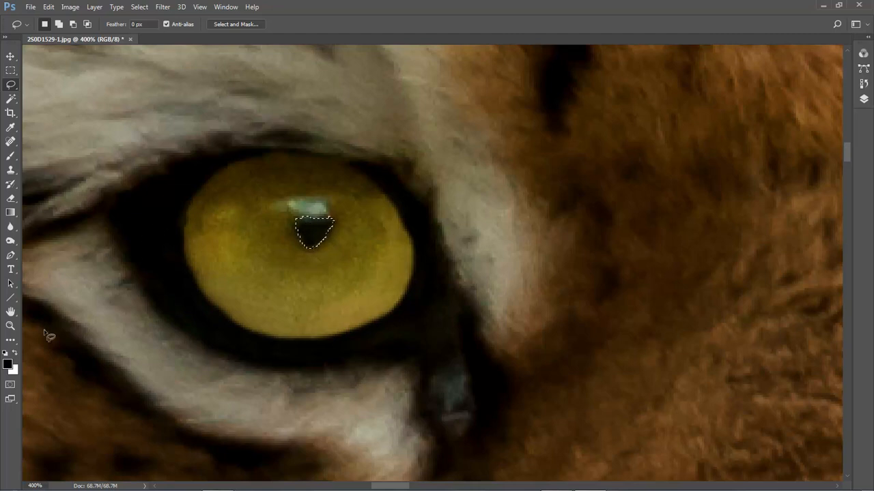
# Paint black over the selected pupil with the soft Brush, then switch to Clone Stamp and deselect
pyautogui.click(15, 155)
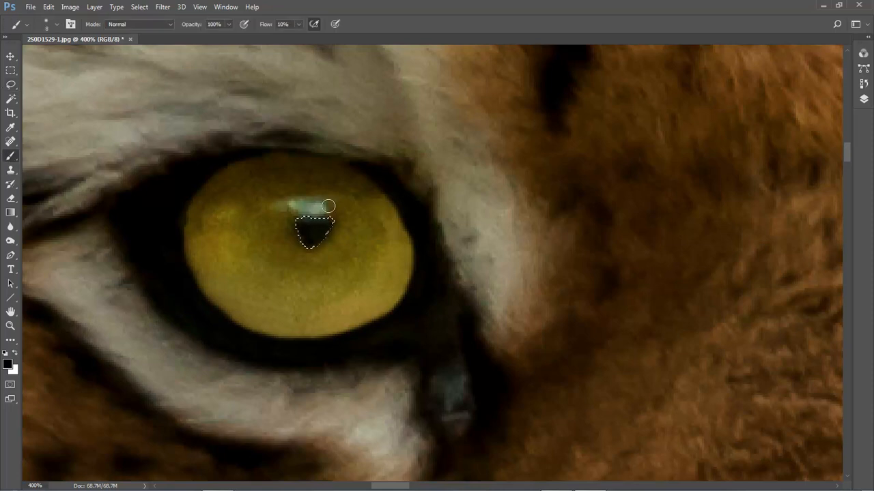
pyautogui.moveTo(338, 219)
pyautogui.mouseDown()
pyautogui.moveTo(306, 210)
pyautogui.moveTo(330, 229)
pyautogui.mouseUp()
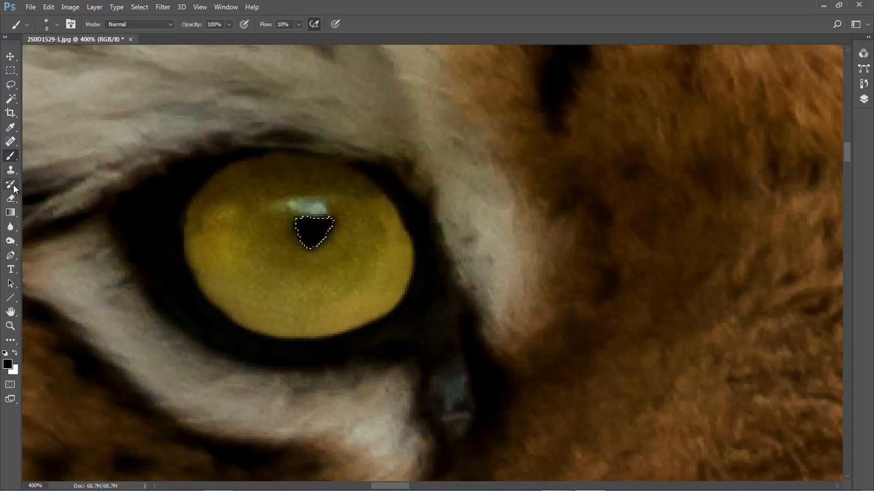
pyautogui.click(11, 170)
pyautogui.click(34, 172)
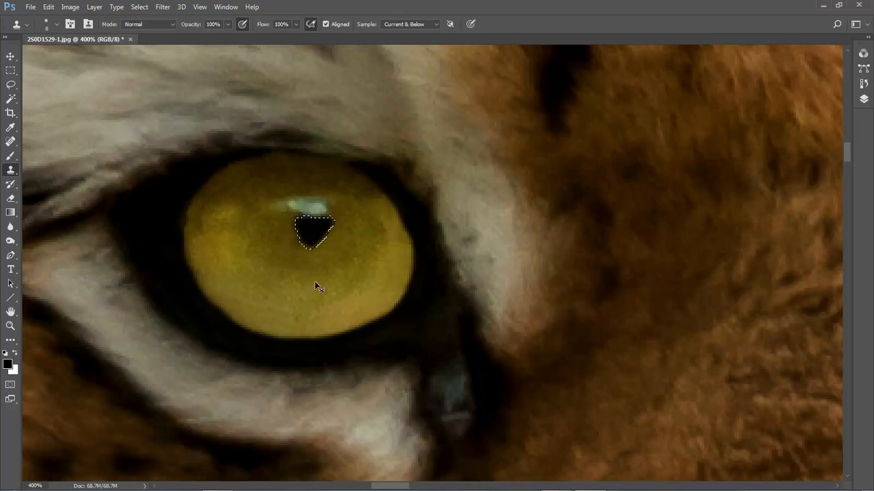
pyautogui.hotkey('ctrl', 'd')
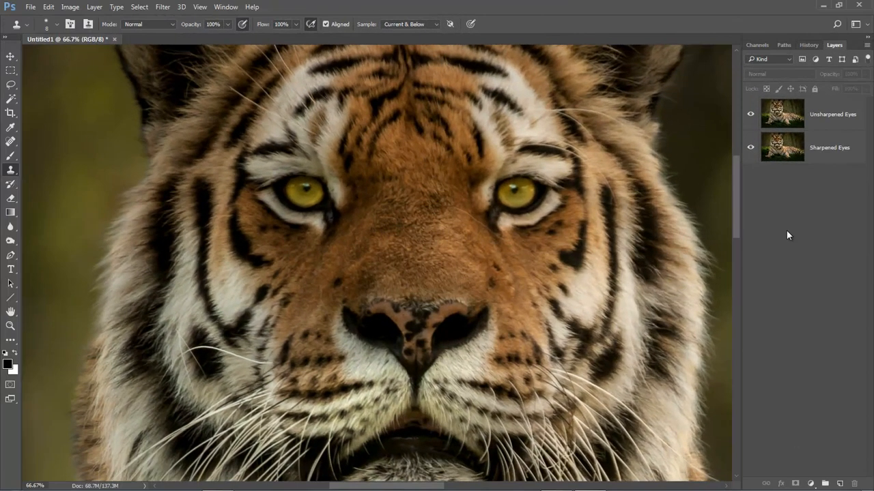
# Toggle the Unsharpened Eyes layer's visibility on and off to compare it against the Sharpened Eyes layer
pyautogui.moveTo(449, 286); pyautogui.dragTo(419, 309)
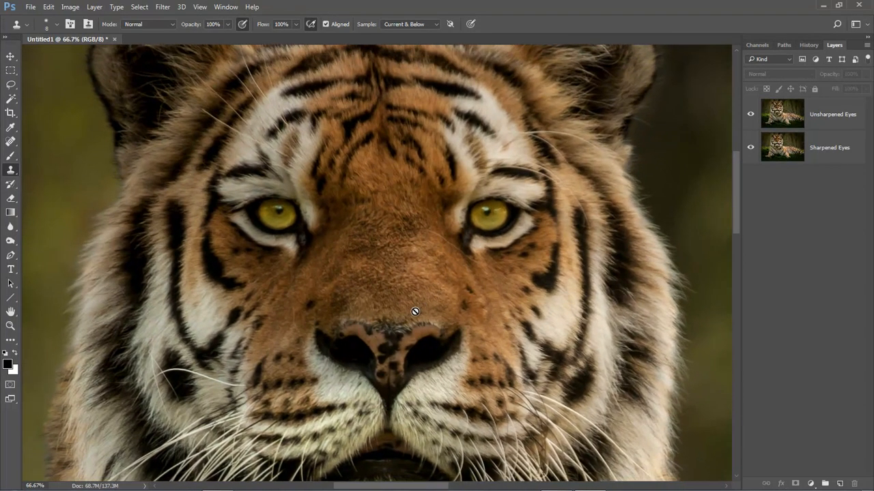
pyautogui.keyDown('alt'); pyautogui.click(417, 307); pyautogui.keyUp('alt')
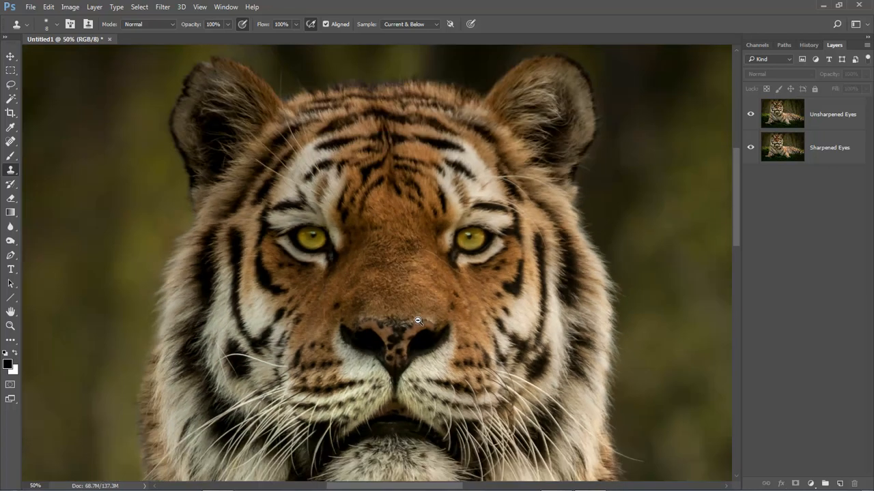
pyautogui.moveTo(406, 346); pyautogui.dragTo(407, 340)
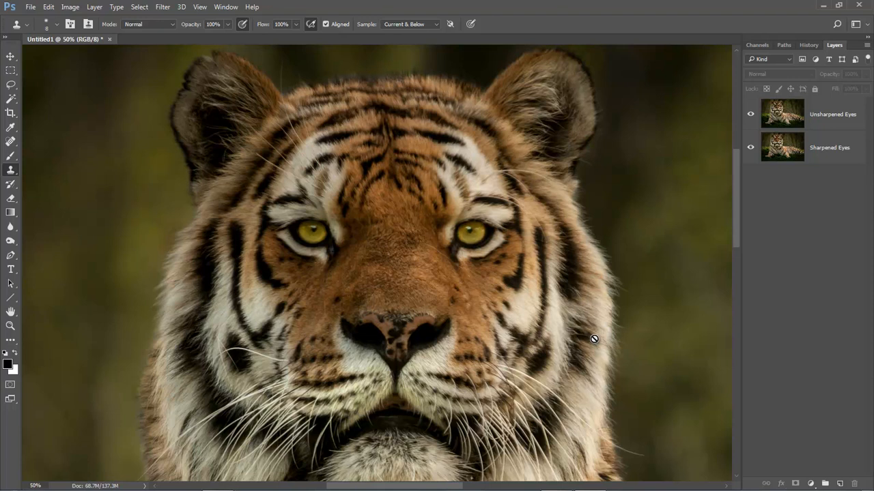
pyautogui.click(823, 121)
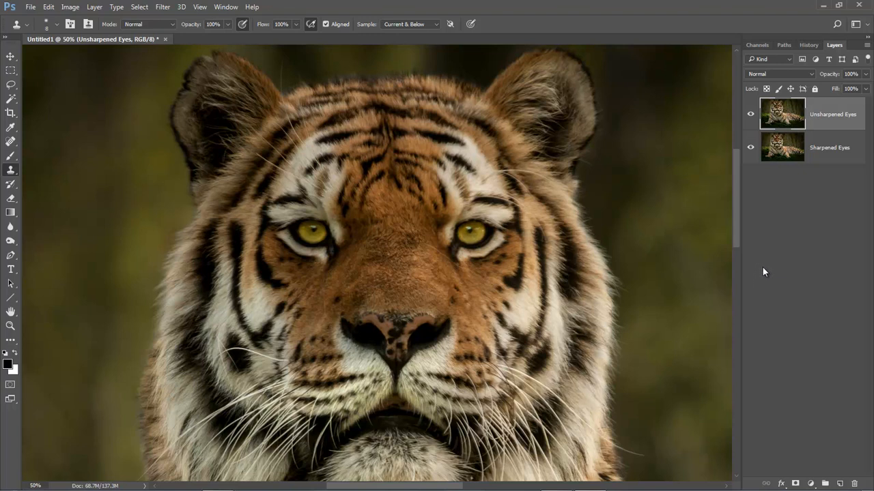
pyautogui.click(751, 116)
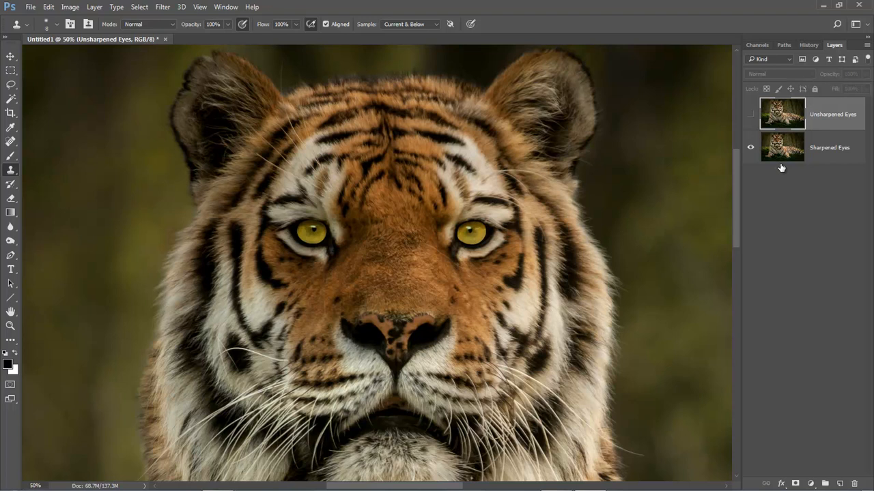
pyautogui.click(750, 116)
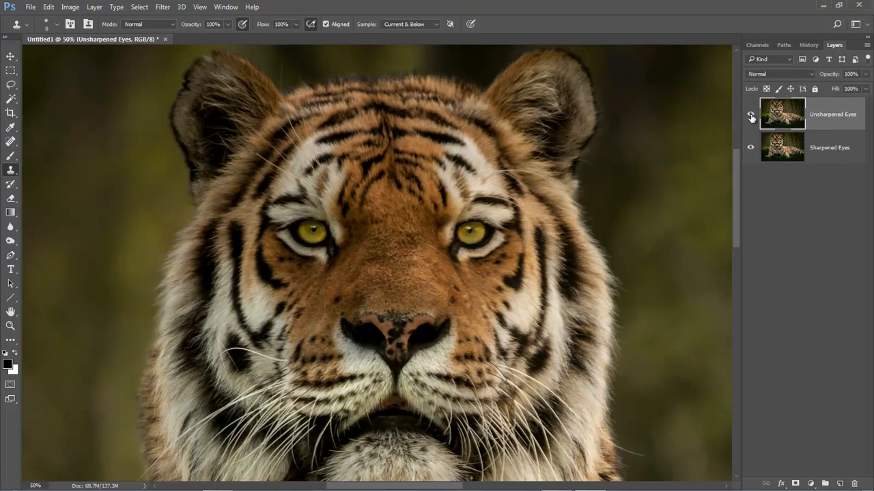
pyautogui.click(751, 117)
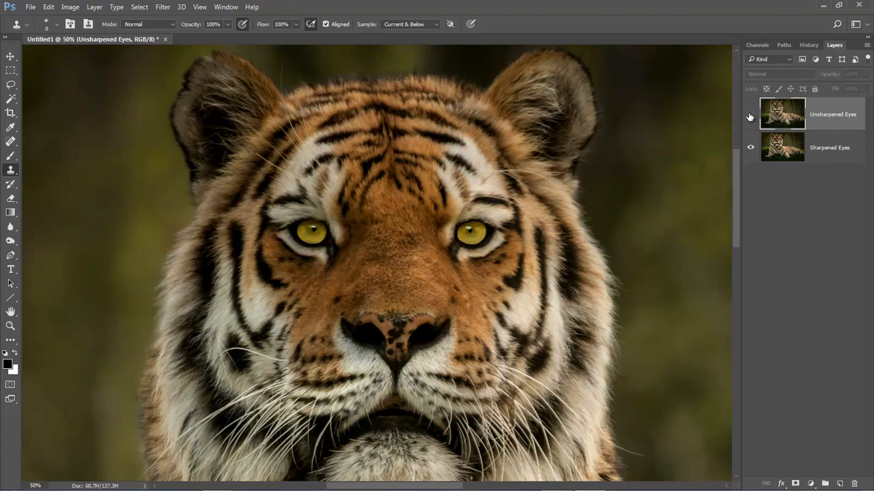
pyautogui.click(750, 116)
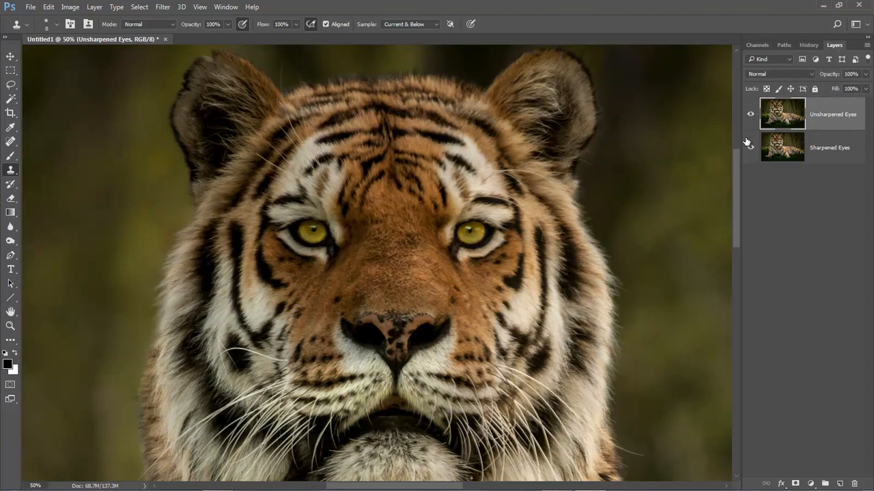
pyautogui.click(750, 117)
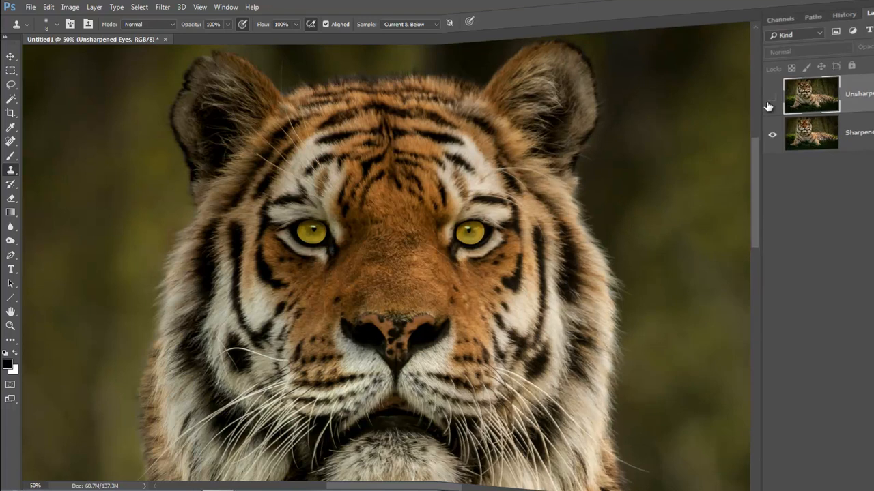